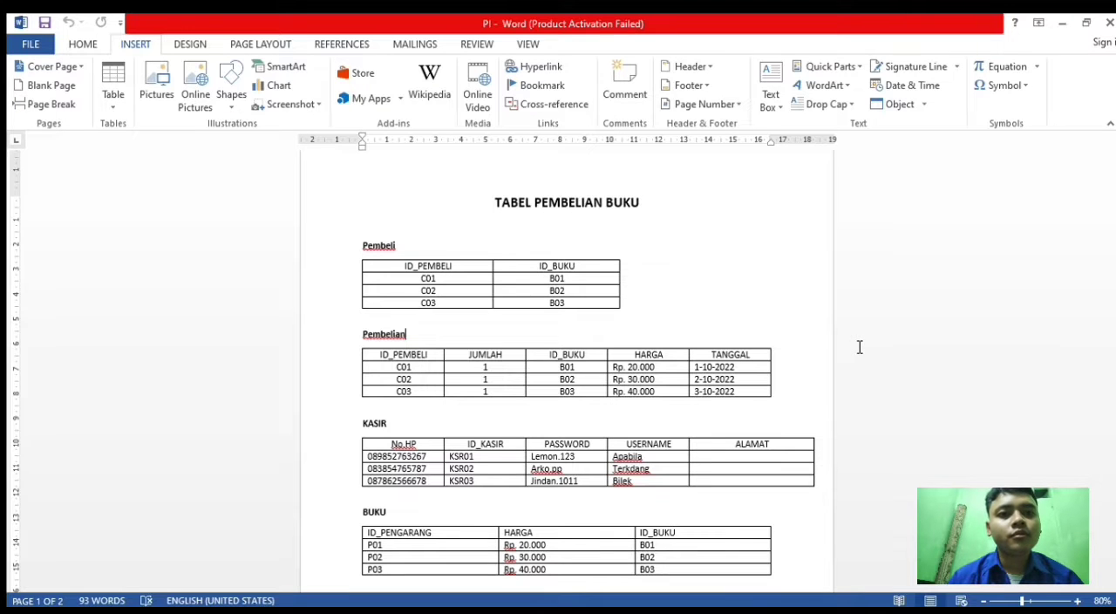
# - Examine the book-purchase tables from Pembeli and Pembelian through KASIR, BUKU, PENGARANG, PENERBIT and RAK
pyautogui.scroll(-1, 575, 312)
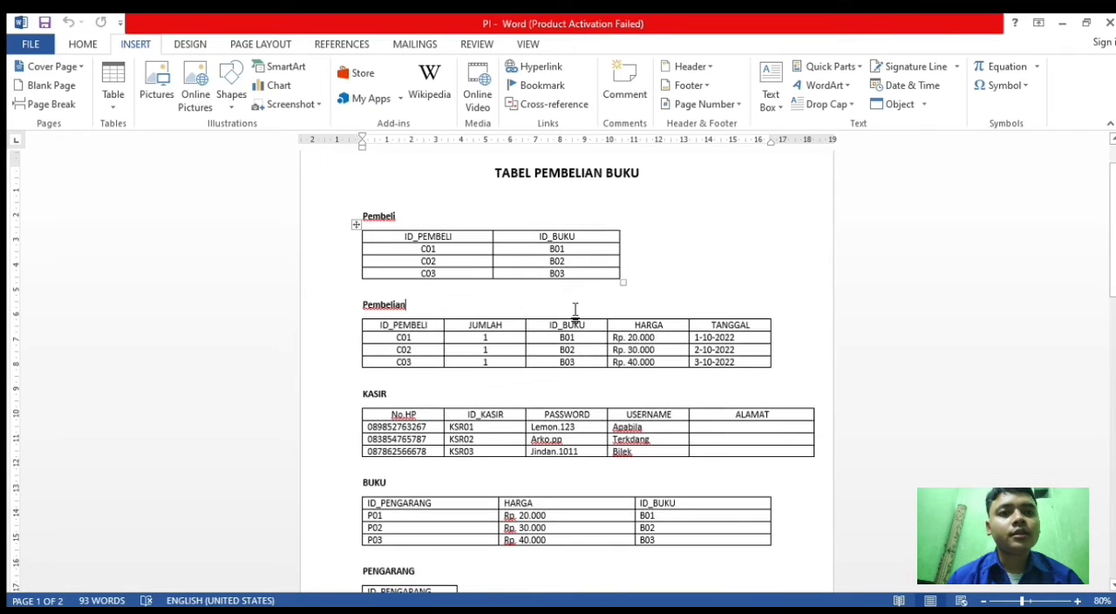
pyautogui.scroll(-1, 575, 312)
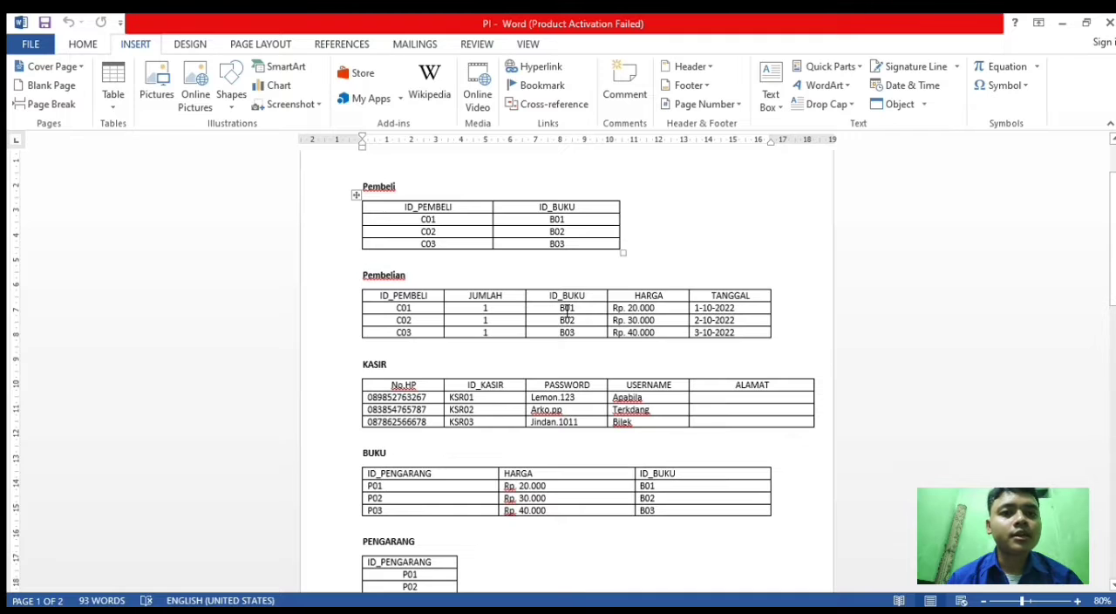
pyautogui.scroll(-1, 567, 313)
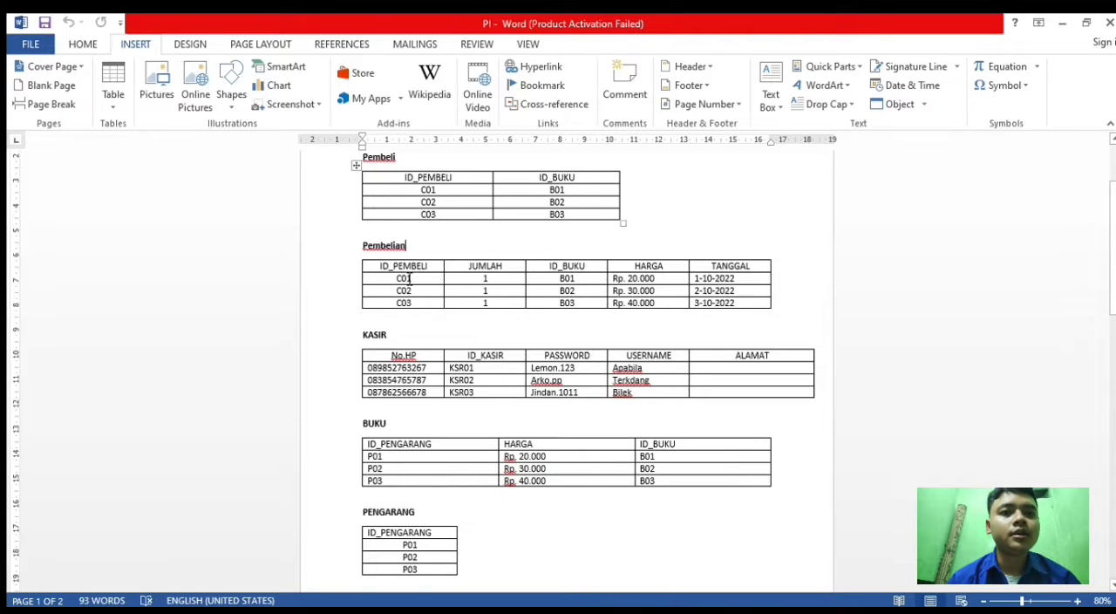
pyautogui.scroll(-3, 419, 279)
pyautogui.scroll(-1, 442, 322)
pyautogui.scroll(-1, 442, 322)
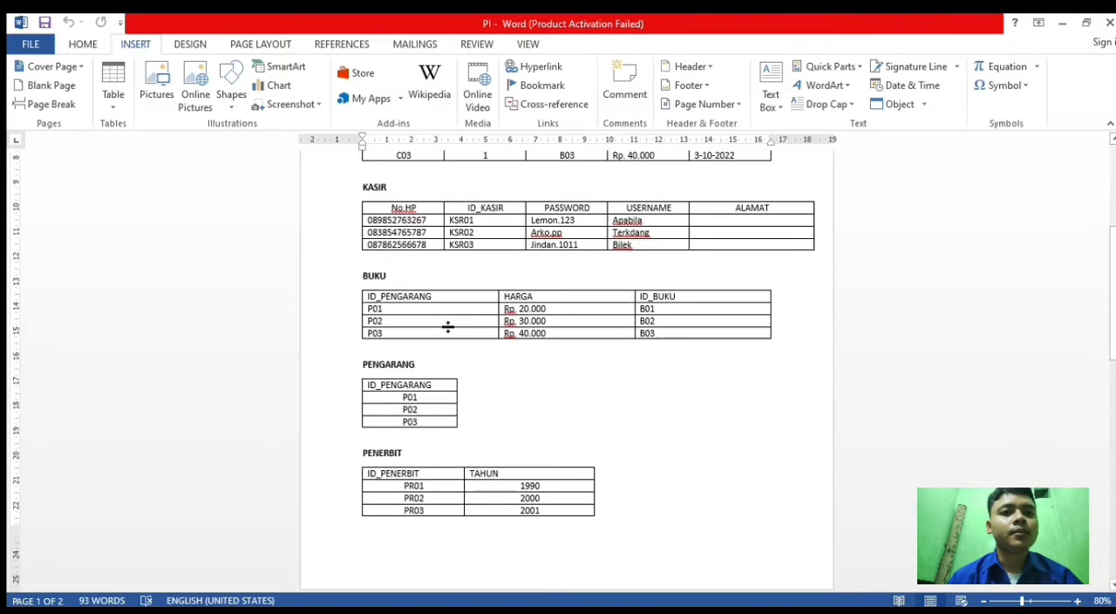
pyautogui.scroll(-1, 443, 322)
pyautogui.scroll(-2, 443, 322)
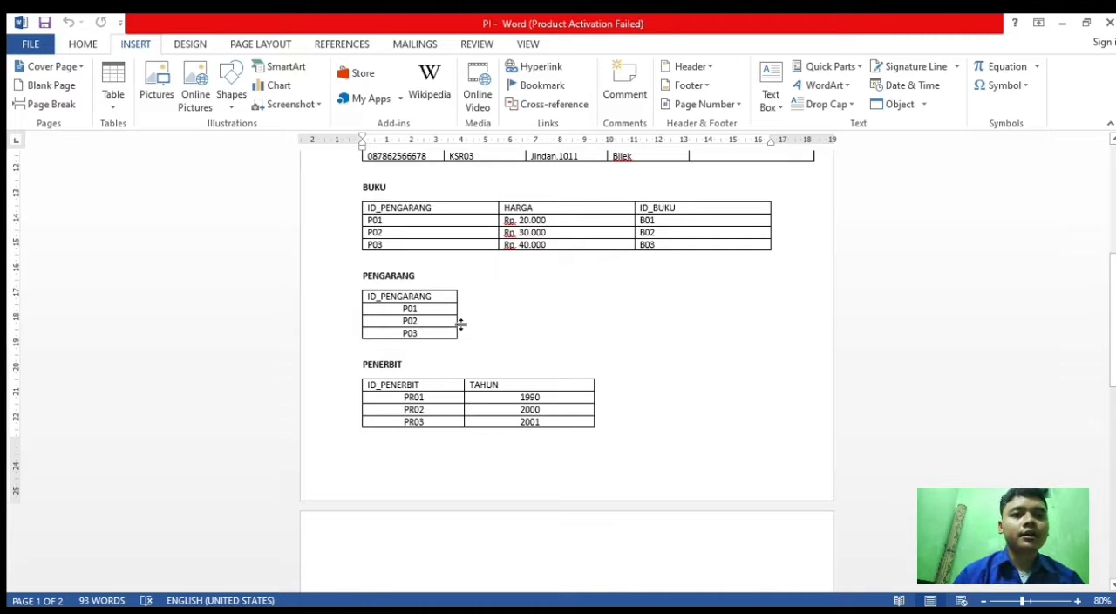
pyautogui.scroll(-2, 463, 320)
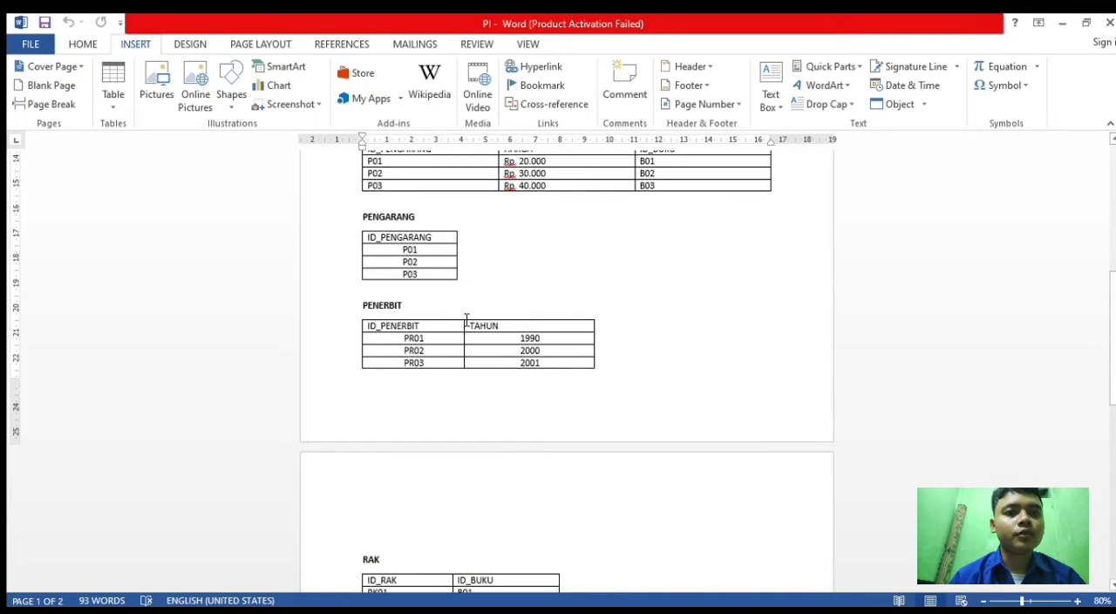
pyautogui.scroll(-1, 468, 321)
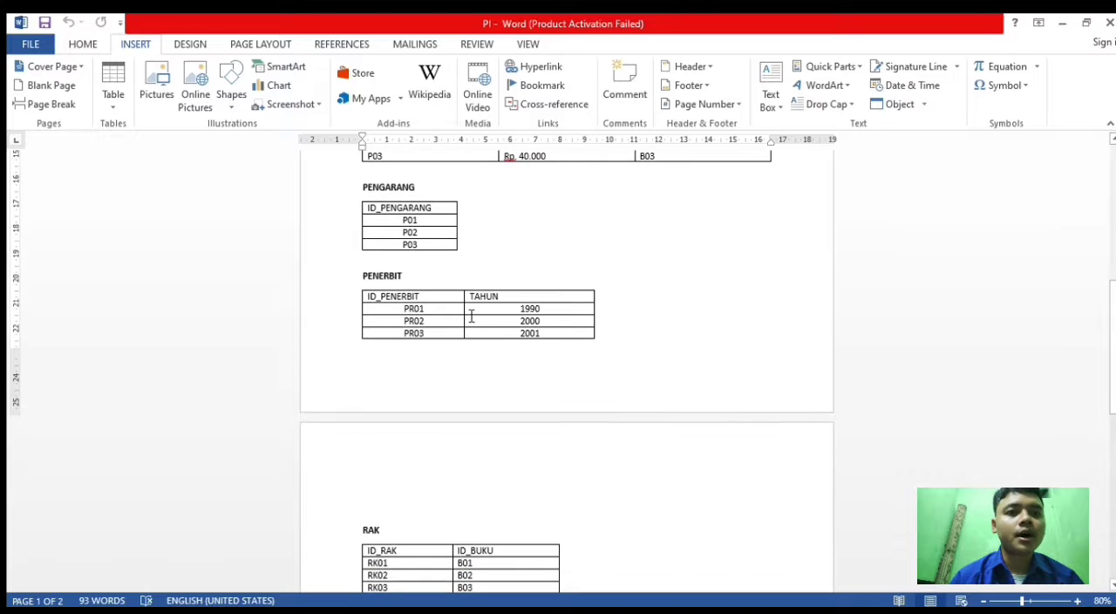
pyautogui.scroll(-2, 471, 317)
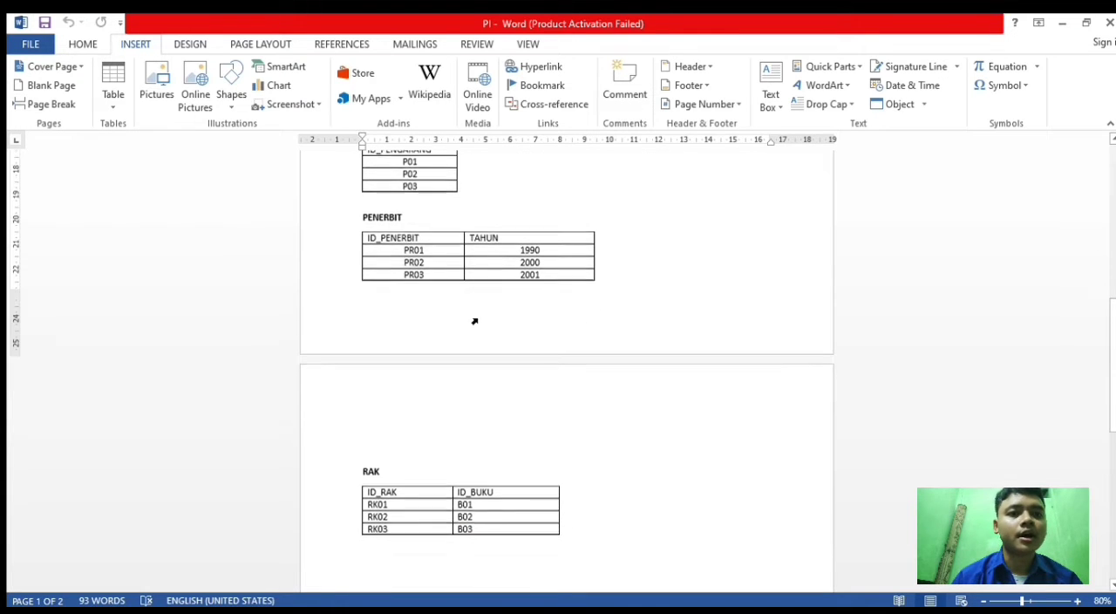
pyautogui.scroll(-1, 471, 315)
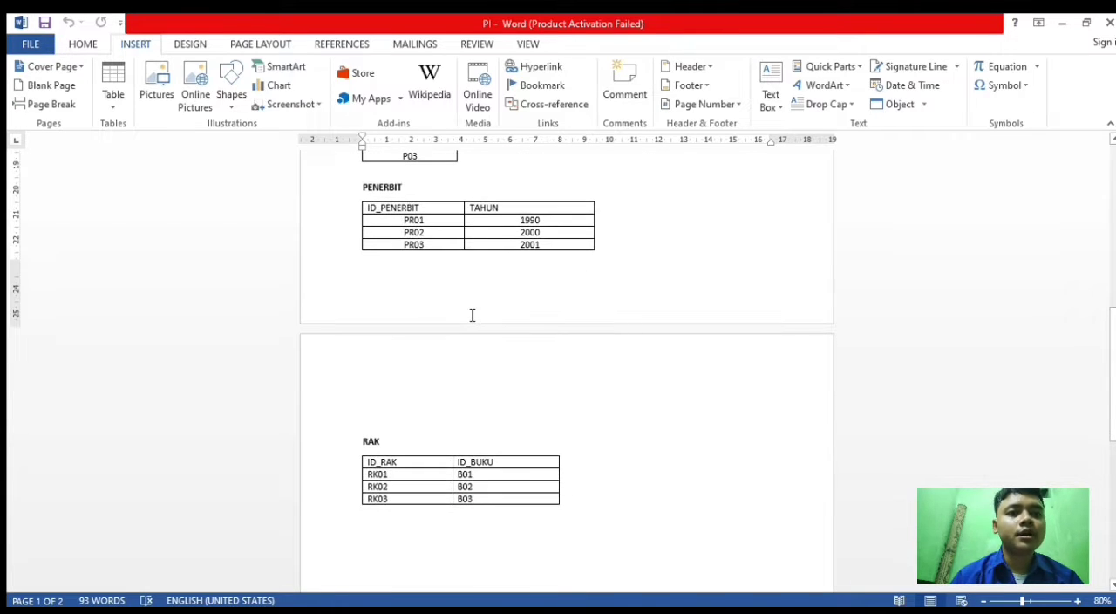
pyautogui.scroll(-1, 472, 313)
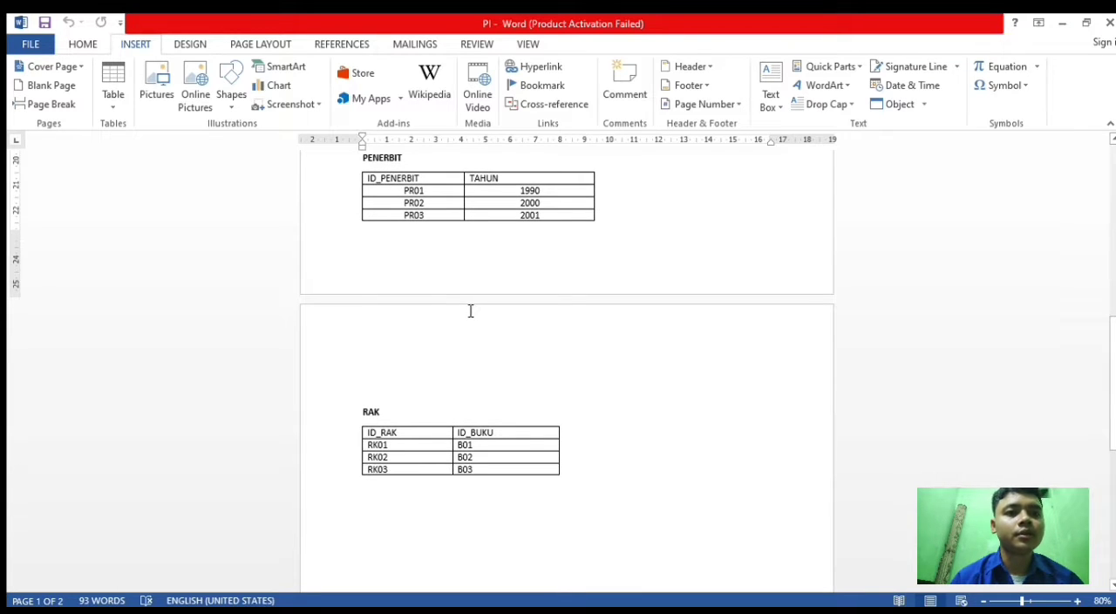
pyautogui.scroll(-1, 469, 312)
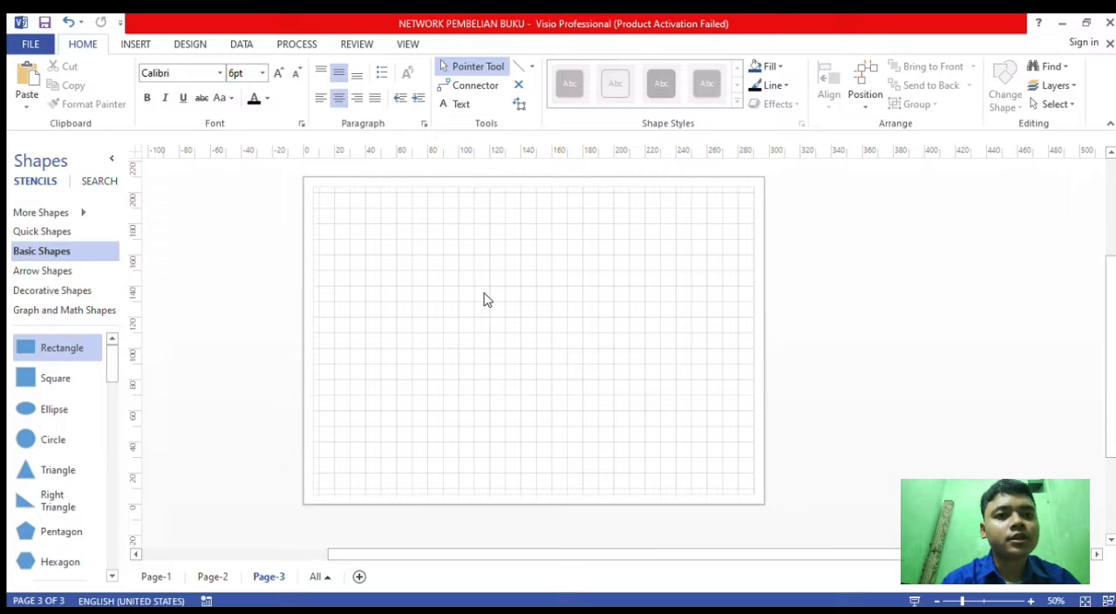
# - Place a rectangle on the blank Page-3 and shrink it to about 25 × 14 mm
pyautogui.scroll(5, 487, 299)
pyautogui.scroll(-5, 488, 299)
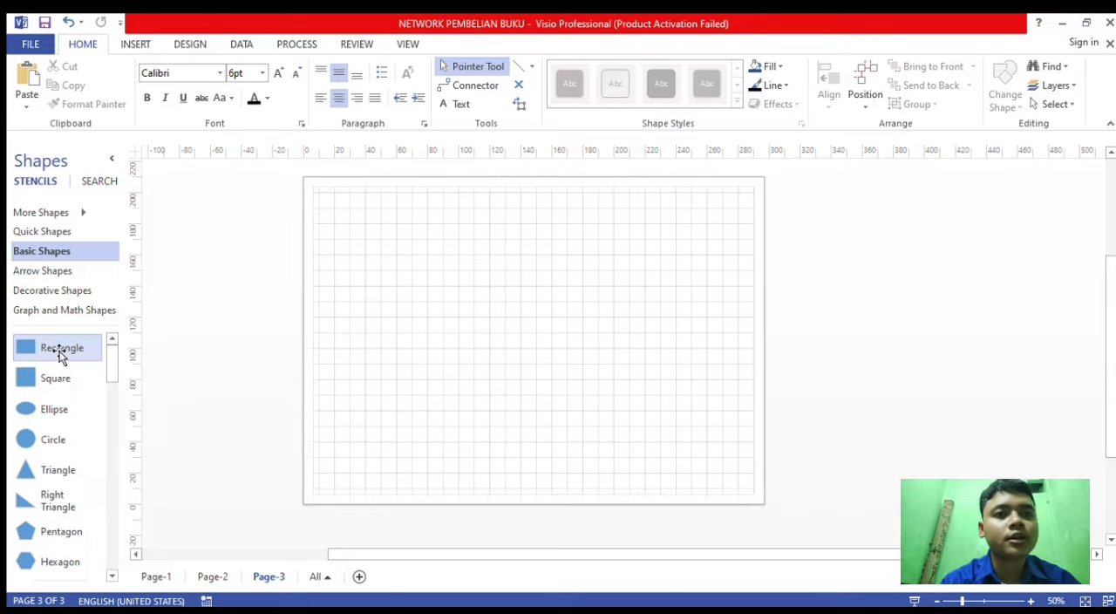
pyautogui.moveTo(64, 350); pyautogui.dragTo(429, 333)
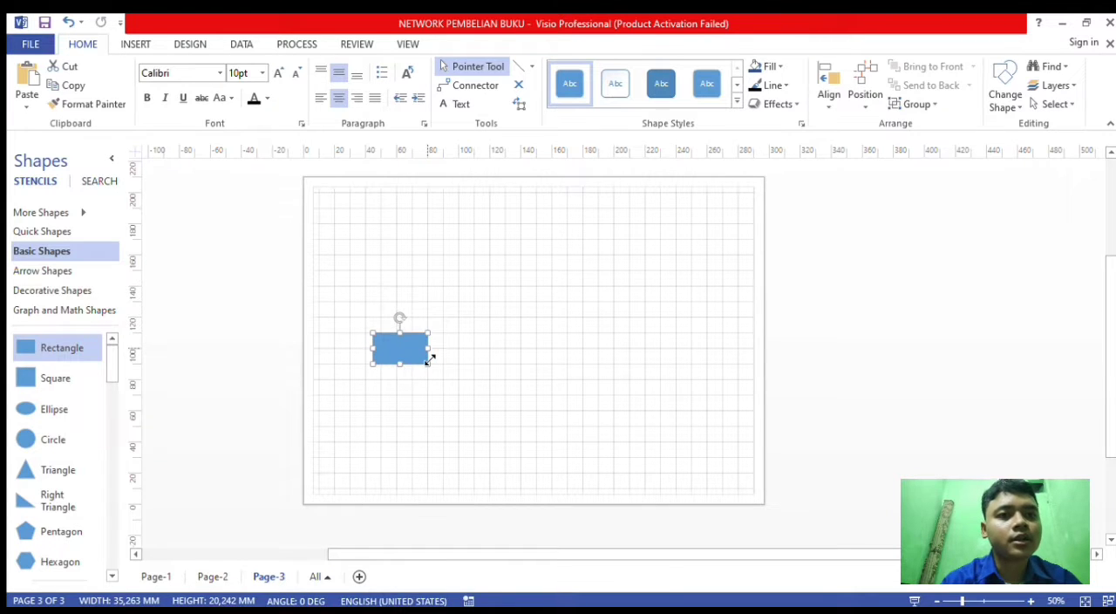
pyautogui.keyDown('ctrl'); pyautogui.scroll(3, 411, 356); pyautogui.keyUp('ctrl')
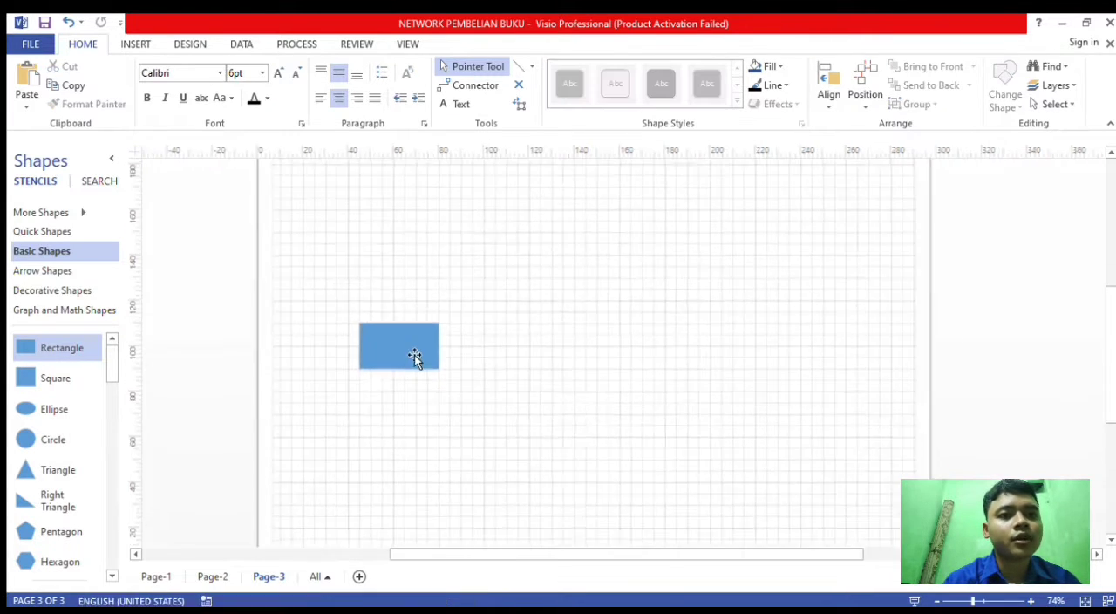
pyautogui.moveTo(440, 346); pyautogui.dragTo(409, 398)
# - Duplicate the small rectangle until the page holds seven identical rectangles
pyautogui.keyDown('ctrl'); pyautogui.scroll(-3, 384, 374); pyautogui.keyUp('ctrl')
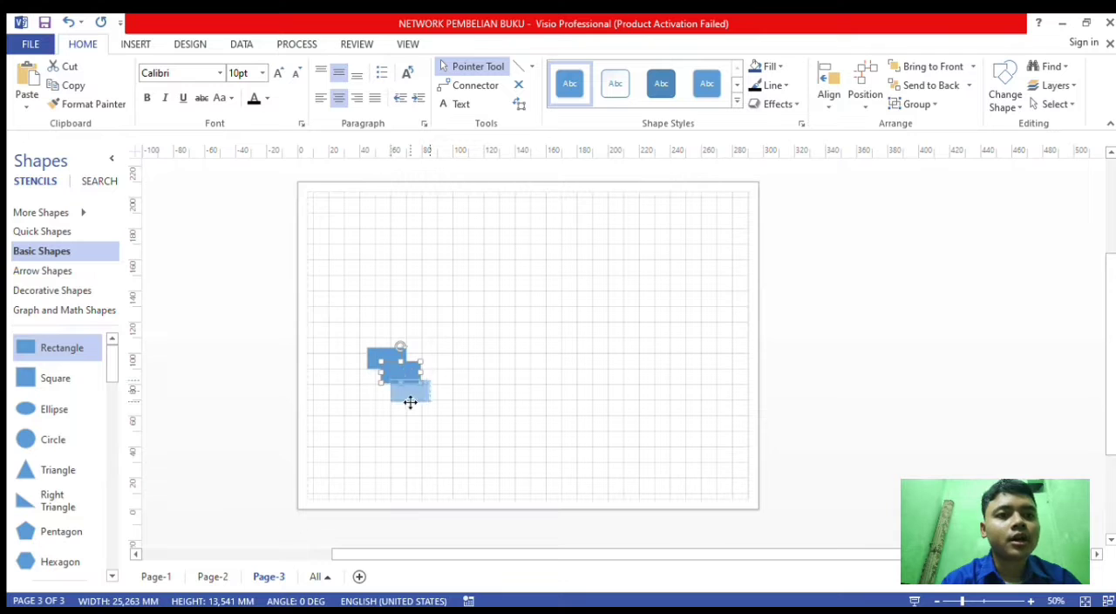
pyautogui.keyDown('ctrl'); pyautogui.click(391, 357); pyautogui.keyUp('ctrl')
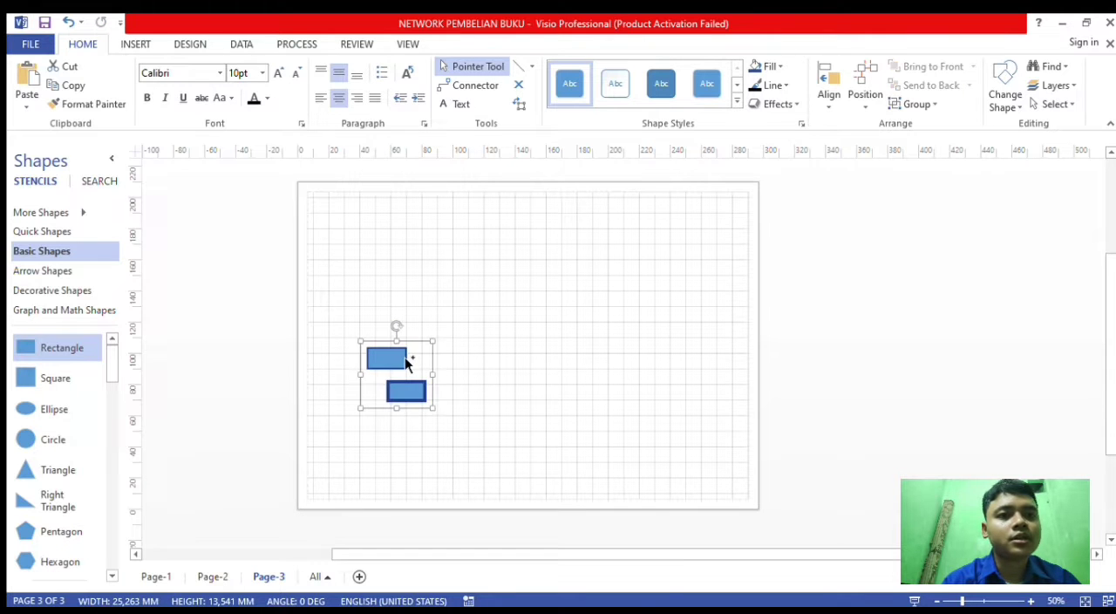
pyautogui.keyDown('ctrl'); pyautogui.moveTo(405, 358); pyautogui.dragTo(418, 372); pyautogui.keyUp('ctrl')
pyautogui.moveTo(440, 387); pyautogui.dragTo(718, 393)
pyautogui.scroll(2, 421, 387)
pyautogui.hotkey('ctrl', 'd')
pyautogui.scroll(-1, 576, 446)
pyautogui.click(578, 446)
# - Arrange the seven rectangles with four in a middle row, one above the third, and two below the row
pyautogui.moveTo(711, 351); pyautogui.dragTo(820, 353)
pyautogui.moveTo(726, 398); pyautogui.dragTo(734, 472)
pyautogui.moveTo(650, 434); pyautogui.dragTo(646, 369)
pyautogui.moveTo(489, 335); pyautogui.dragTo(668, 259)
pyautogui.moveTo(506, 382); pyautogui.dragTo(523, 360)
pyautogui.moveTo(392, 358); pyautogui.dragTo(393, 347)
pyautogui.moveTo(419, 411); pyautogui.dragTo(512, 455)
pyautogui.click(366, 375)
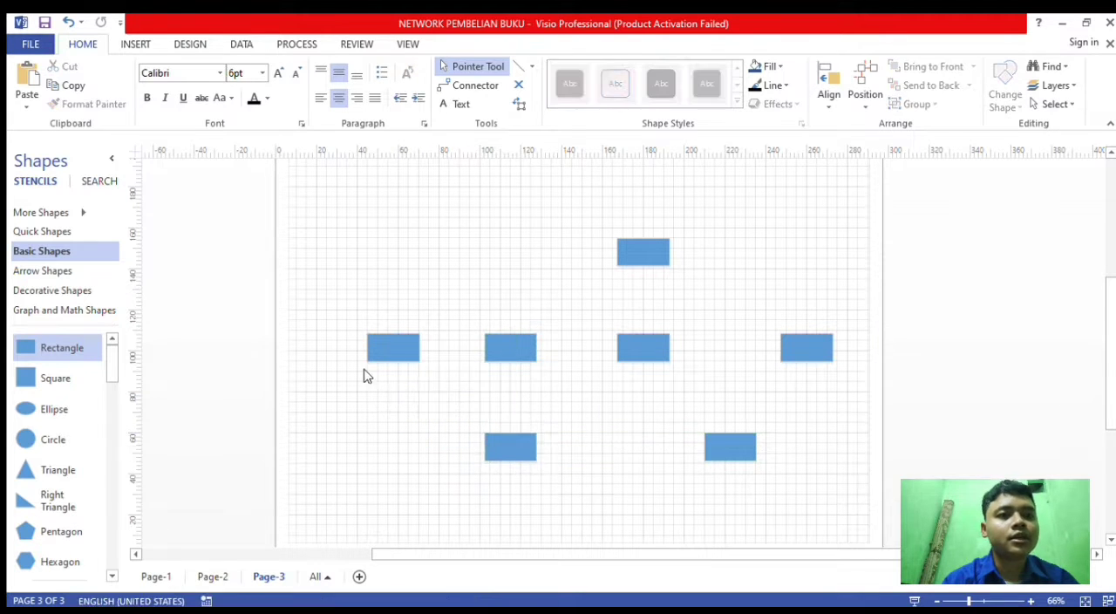
# - Label the first two rectangles of the middle row PEMBELI and PEMBELIAN
pyautogui.scroll(5, 367, 375)
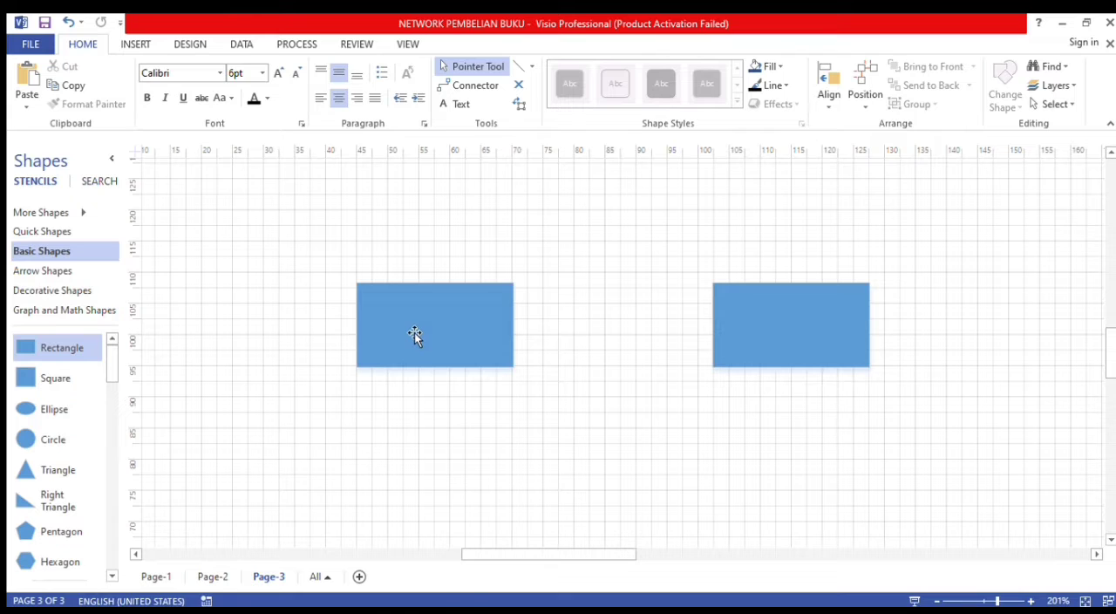
pyautogui.doubleClick(415, 333)
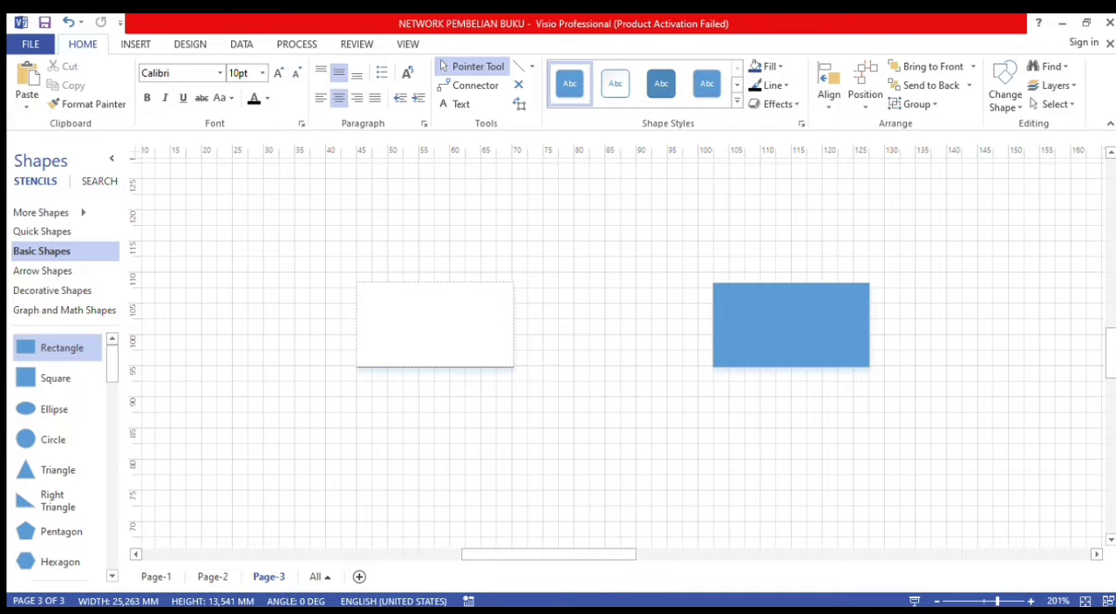
pyautogui.write('PEMBELI')
pyautogui.scroll(-5, 541, 349)
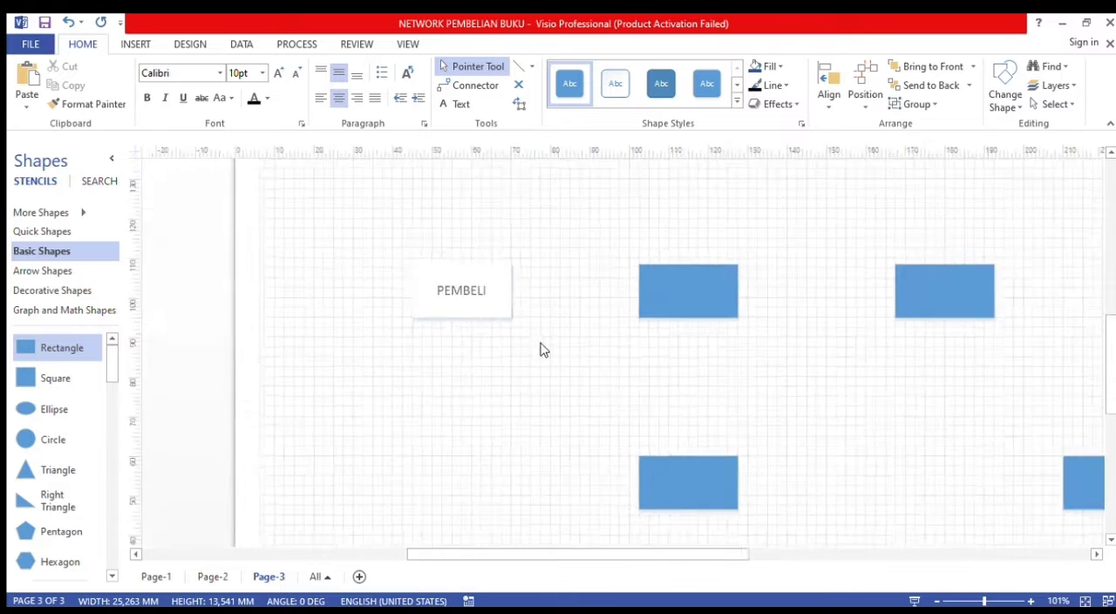
pyautogui.doubleClick(632, 321)
pyautogui.write('PEMBELIAN')
pyautogui.scroll(-2, 630, 337)
pyautogui.scroll(2, 765, 337)
# - Label the third rectangle of the middle row BUKU and the one below PEMBELIAN KASIR
pyautogui.doubleClick(764, 323)
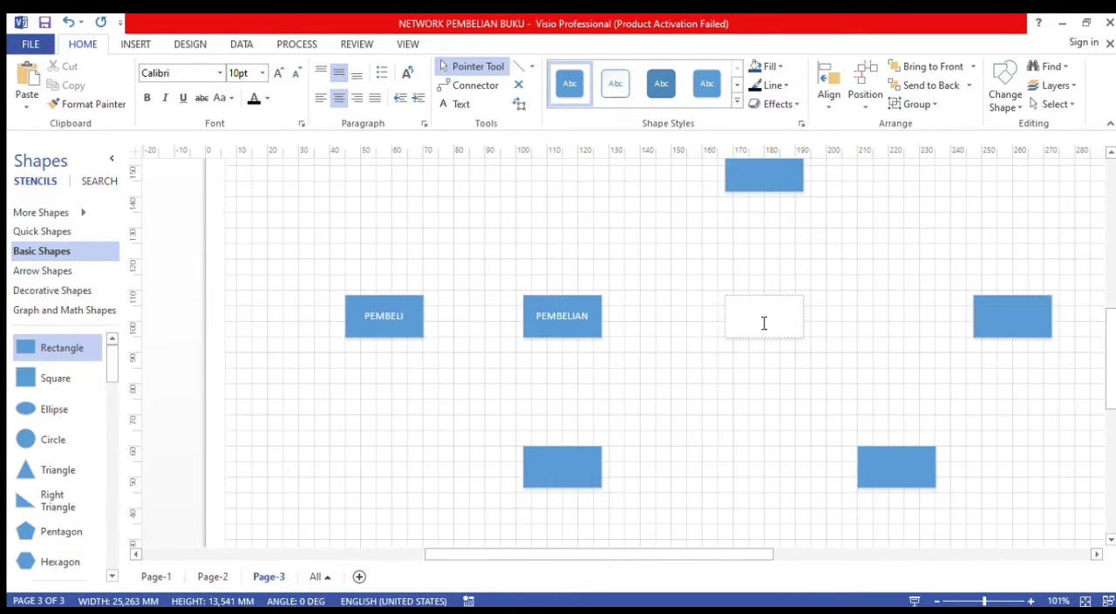
pyautogui.doubleClick(558, 471)
pyautogui.write('KASIR')
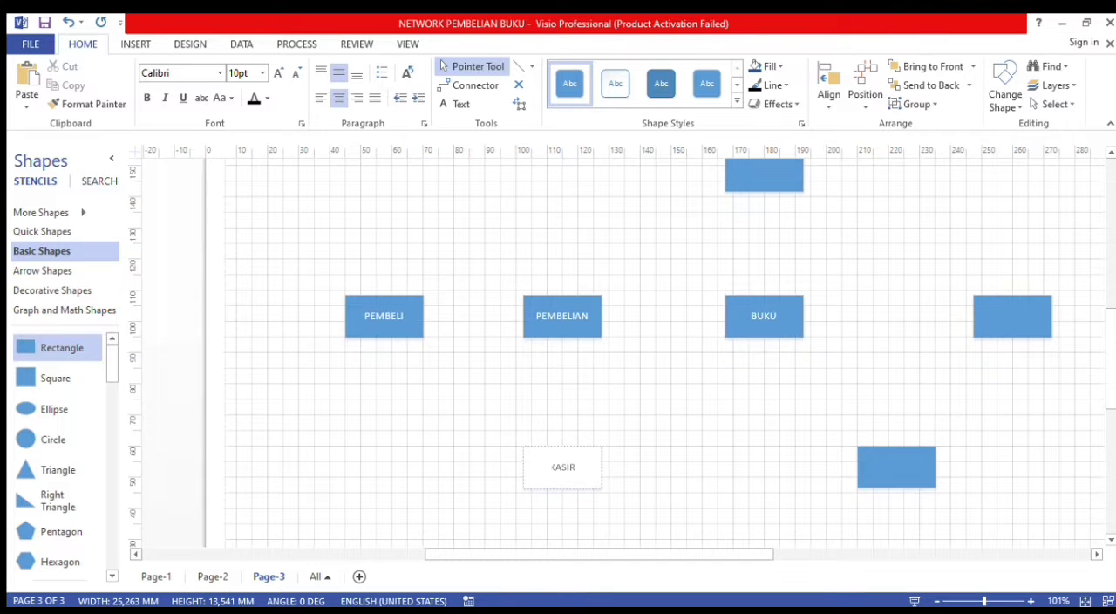
# - Label the rectangle above BUKU PENGARANG, the last one in the middle row PENERBIT and the remaining lower one RAK
pyautogui.scroll(-2, 661, 192)
pyautogui.scroll(2, 697, 205)
pyautogui.doubleClick(700, 210)
pyautogui.write('PENGARANG')
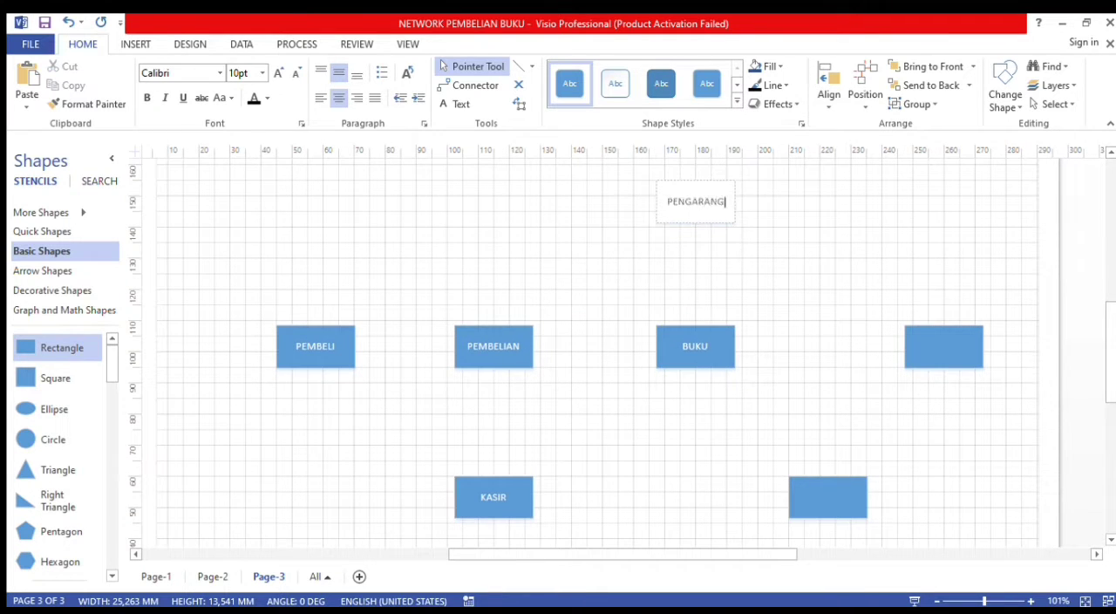
pyautogui.doubleClick(966, 352)
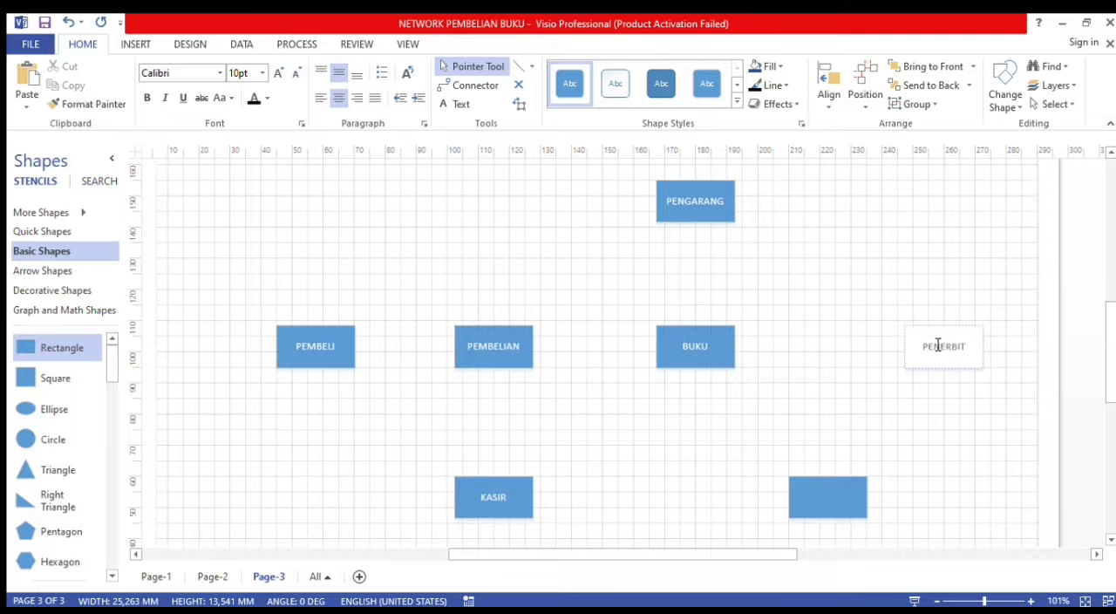
pyautogui.doubleClick(828, 490)
pyautogui.write('RAK')
pyautogui.scroll(-3, 543, 400)
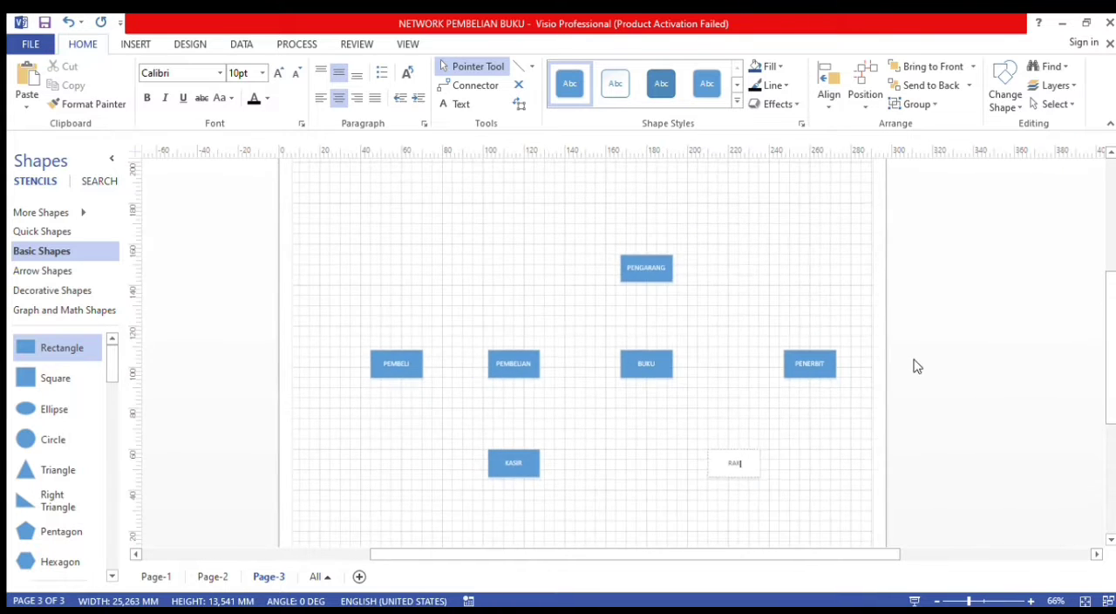
pyautogui.click(746, 279)
# - Place a diamond from the Basic Shapes stencil between the PEMBELIAN and KASIR rectangles
pyautogui.scroll(1, 746, 279)
pyautogui.scroll(-2, 897, 266)
pyautogui.scroll(1, 797, 320)
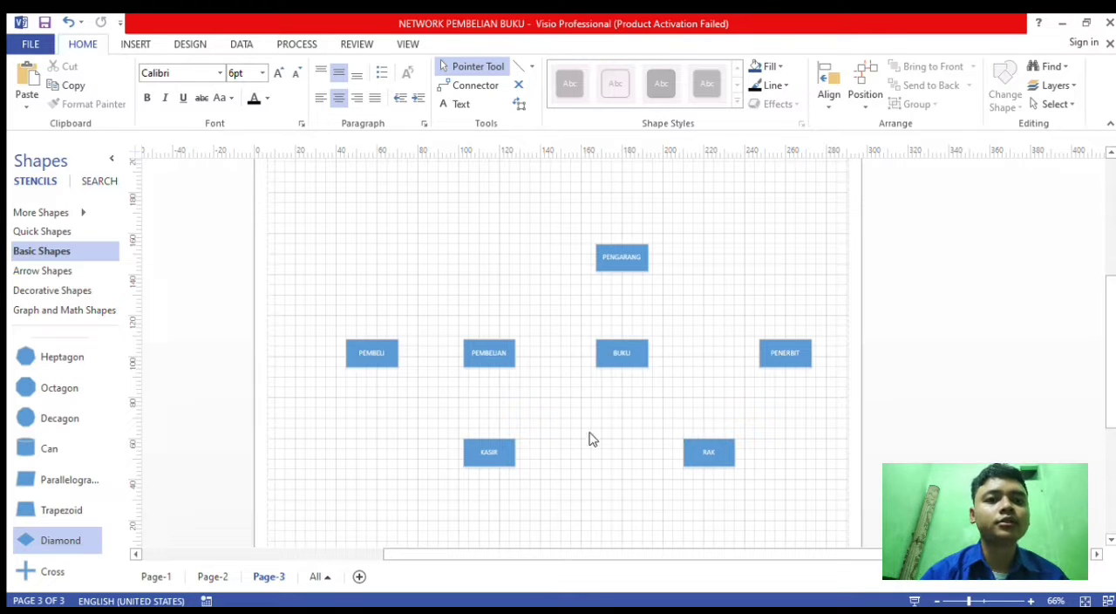
pyautogui.scroll(5, 89, 454)
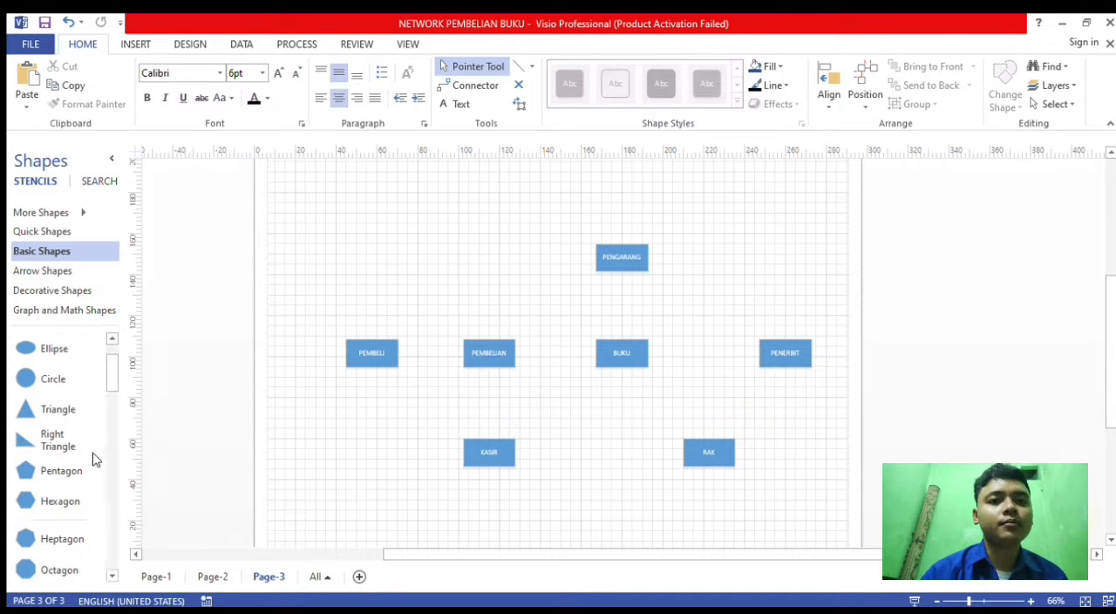
pyautogui.scroll(-8, 90, 479)
pyautogui.scroll(1, 60, 496)
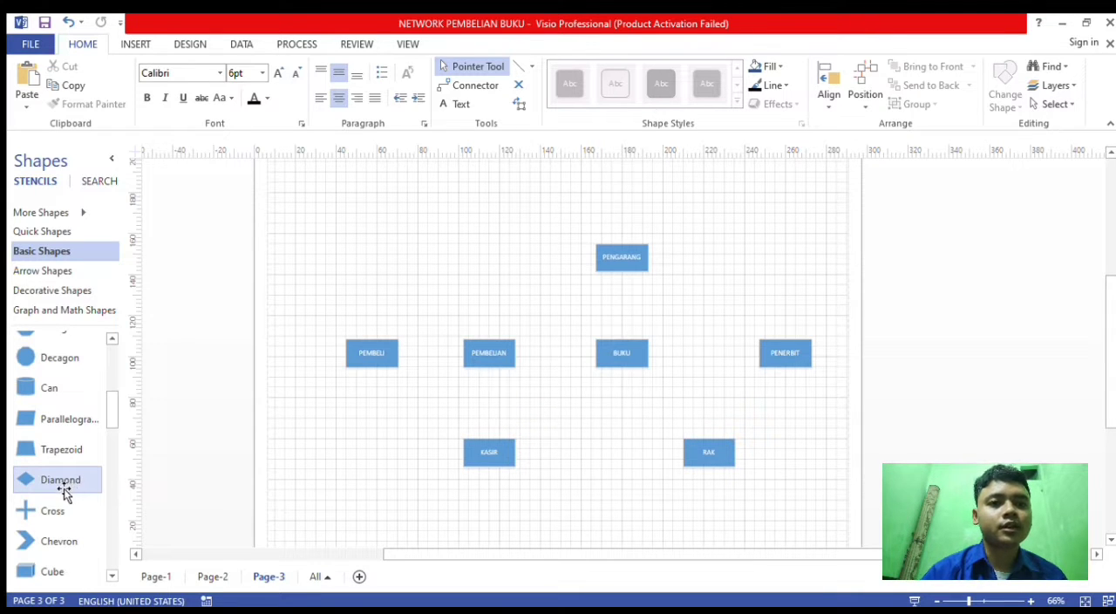
pyautogui.moveTo(67, 486); pyautogui.dragTo(499, 403)
# - Duplicate the diamond into the gaps between PEMBELI and PEMBELIAN and between PEMBELIAN and BUKU
pyautogui.scroll(1, 427, 423)
pyautogui.hotkey('ctrl', 'd')
pyautogui.hotkey('ctrl', 'd')
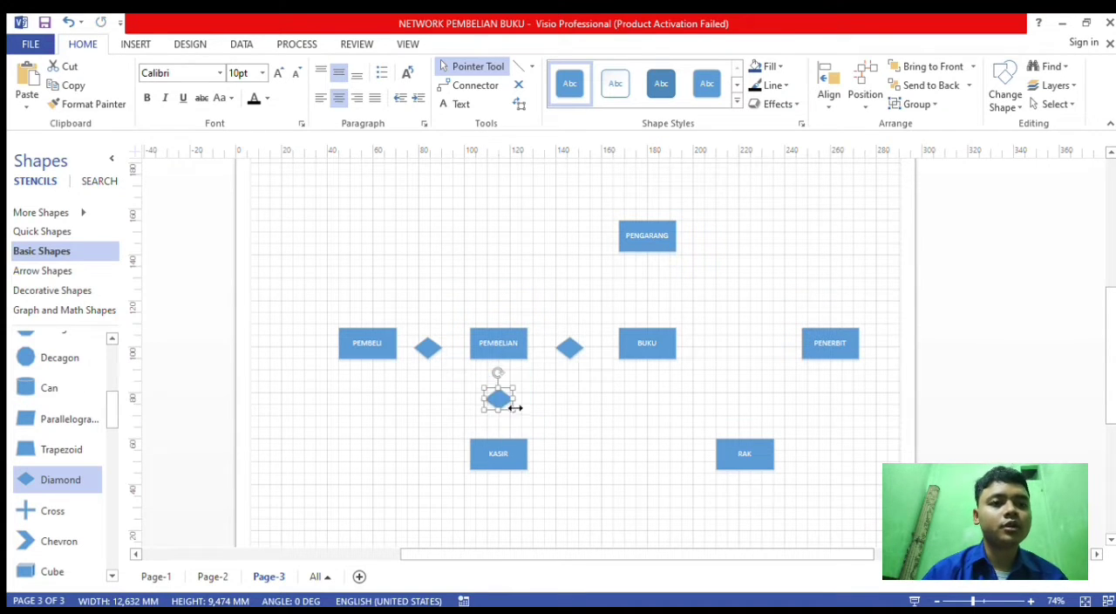
# - Place two more diamond copies, one between PENGARANG and BUKU and one between KASIR and RAK
pyautogui.hotkey('ctrl', 'd')
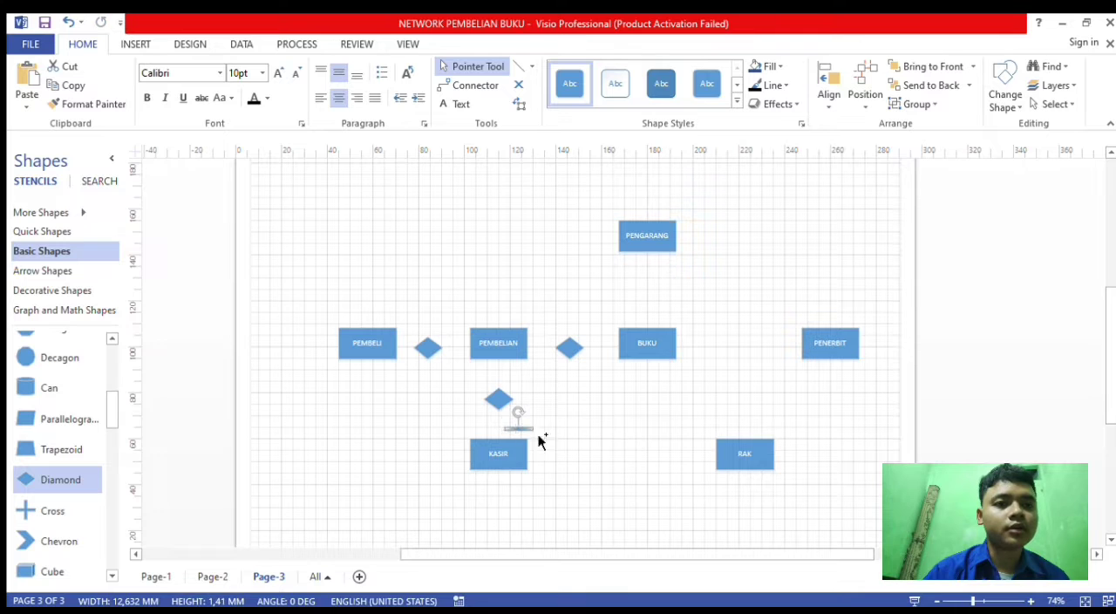
pyautogui.moveTo(520, 424); pyautogui.dragTo(648, 305)
pyautogui.hotkey('ctrl', 'd')
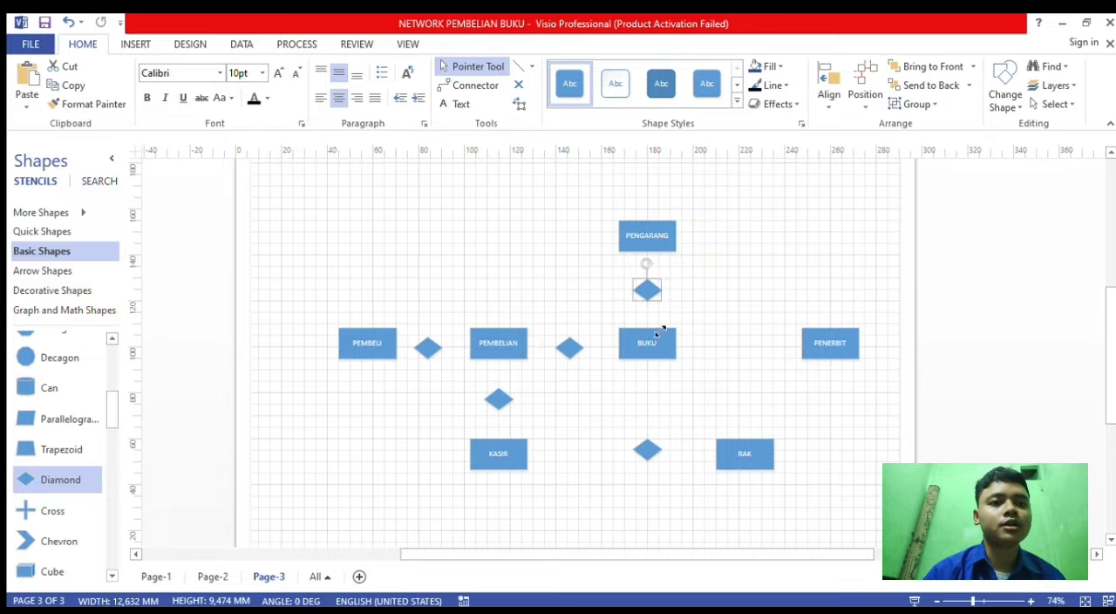
# - Add two further diamond copies, one between BUKU and PENERBIT and one directly above RAK
pyautogui.hotkey('ctrl', 'd')
pyautogui.moveTo(705, 352); pyautogui.dragTo(743, 351)
pyautogui.hotkey('ctrl', 'd')
pyautogui.click(198, 333)
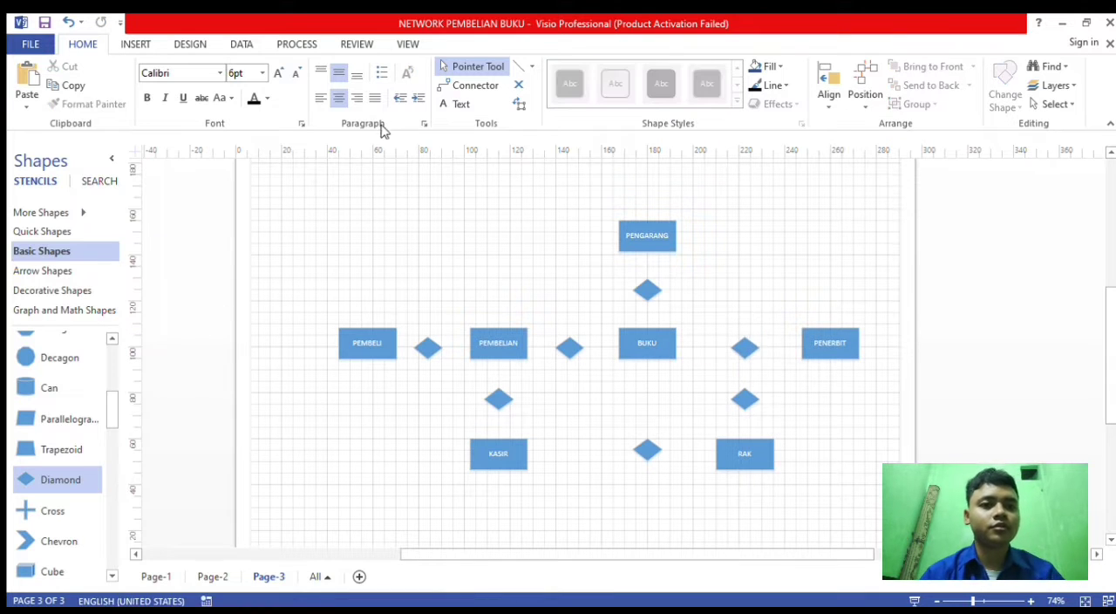
# - Add a 7 pt text label reading PEMBELI above the diamond between PEMBELI and PEMBELIAN
pyautogui.click(455, 103)
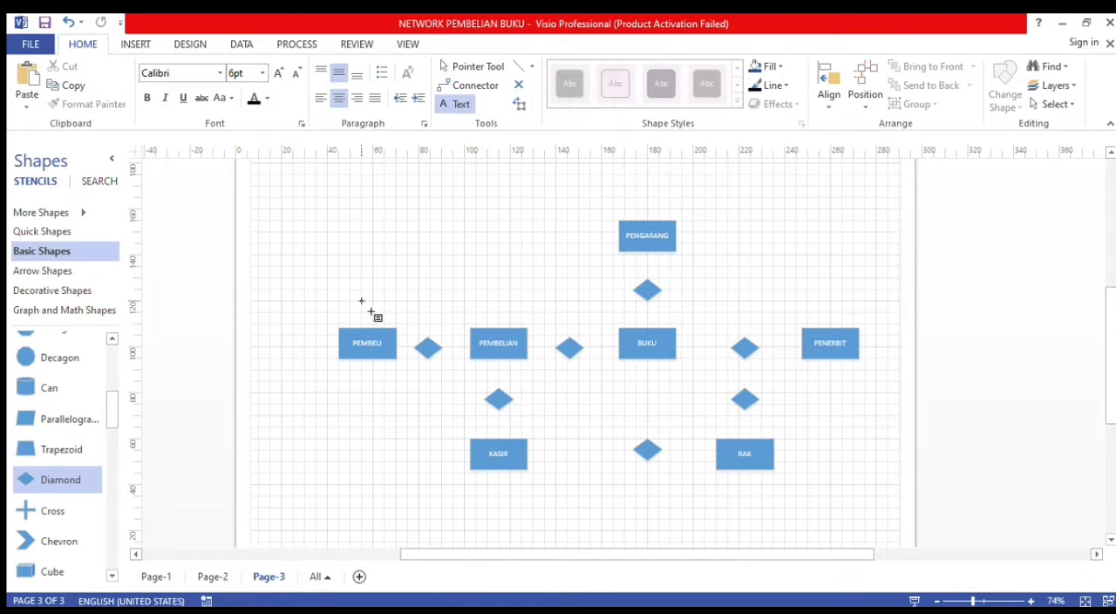
pyautogui.click(422, 323)
pyautogui.scroll(2, 449, 324)
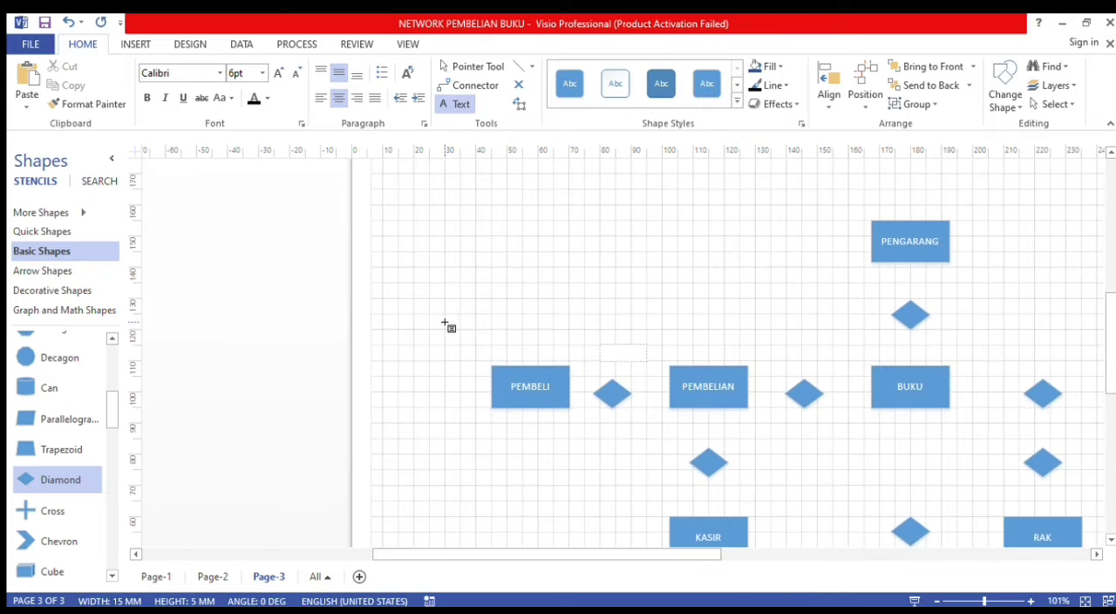
pyautogui.scroll(-4, 466, 373)
pyautogui.scroll(5, 397, 347)
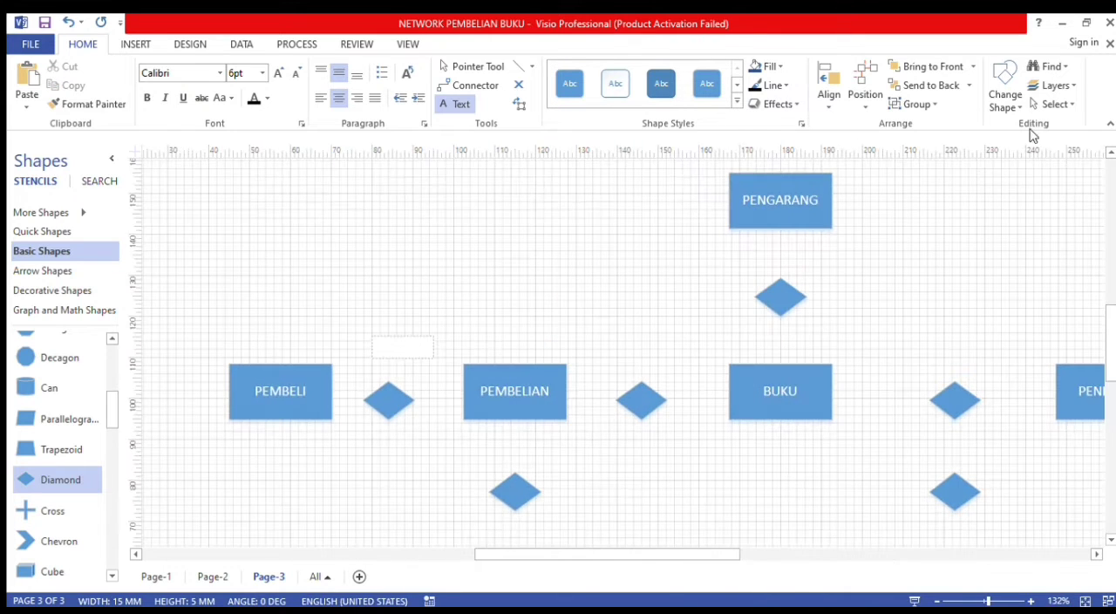
pyautogui.write('PEMBELI')
# - Duplicate the PEMBELI text label and position the copy above the diamond between PEMBELIAN and BUKU
pyautogui.click(472, 66)
pyautogui.hotkey('ctrl', 'd')
pyautogui.moveTo(426, 374); pyautogui.dragTo(635, 356)
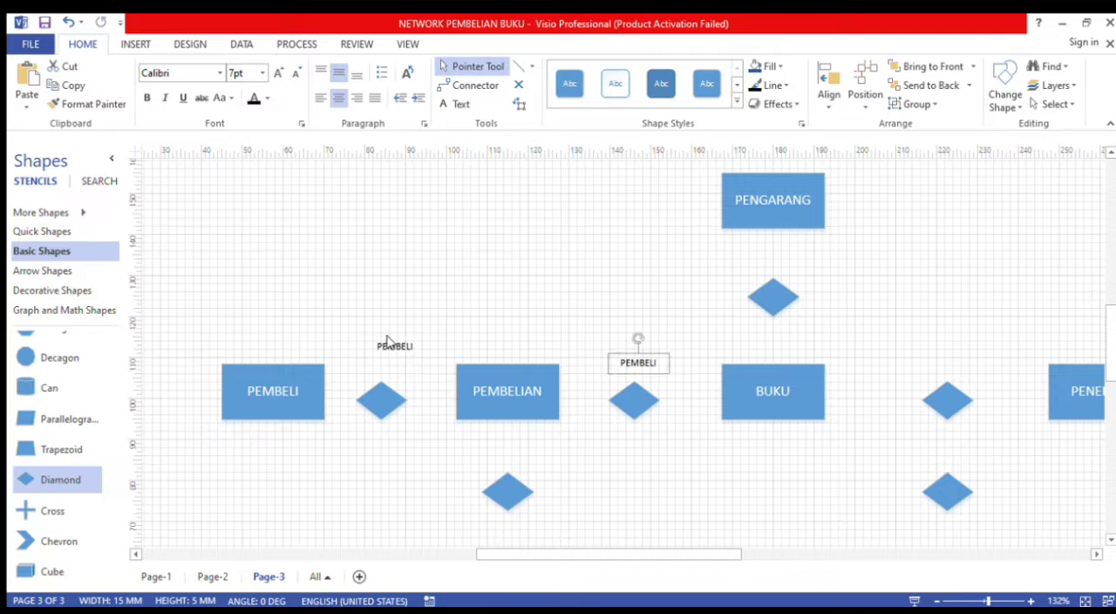